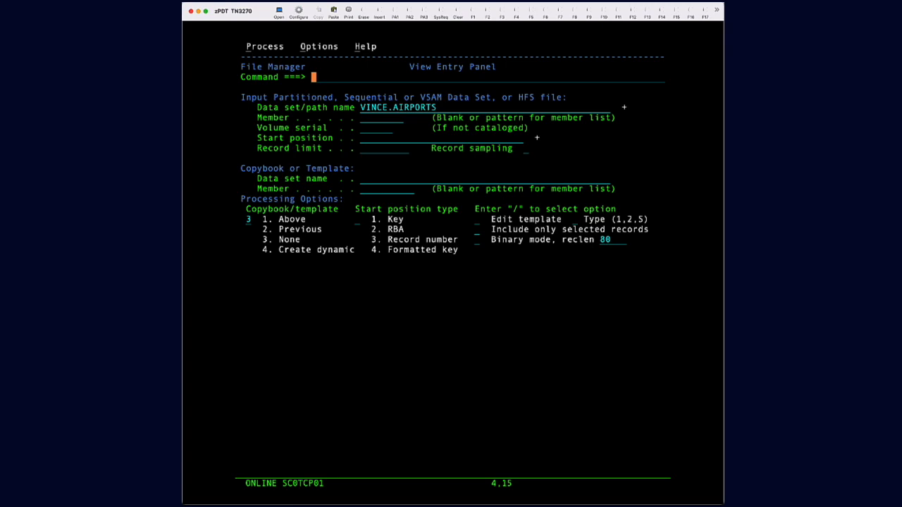
Open the VINCE.AIRPORTS data set for viewing and examine its VSAM entry details and statistics.
{"action": "key", "text": "Return"}
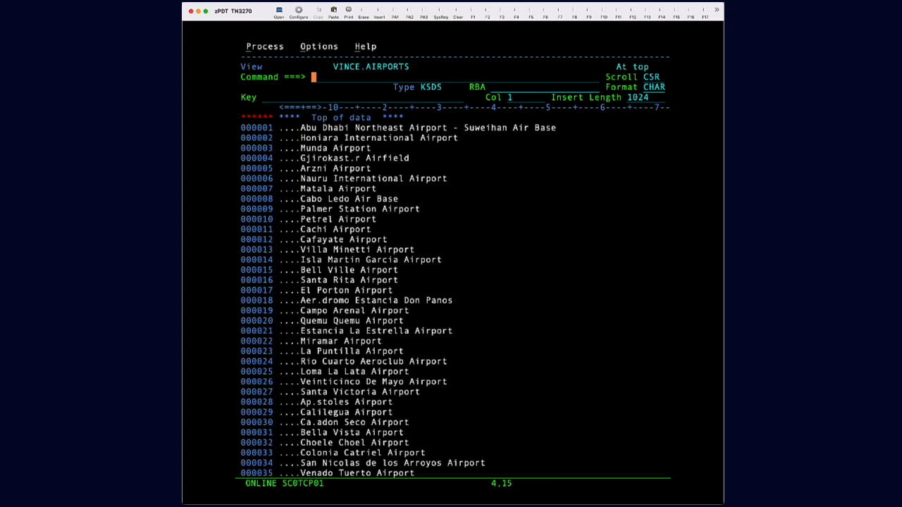
{"action": "type", "text": "info"}
{"action": "key", "text": "Return"}
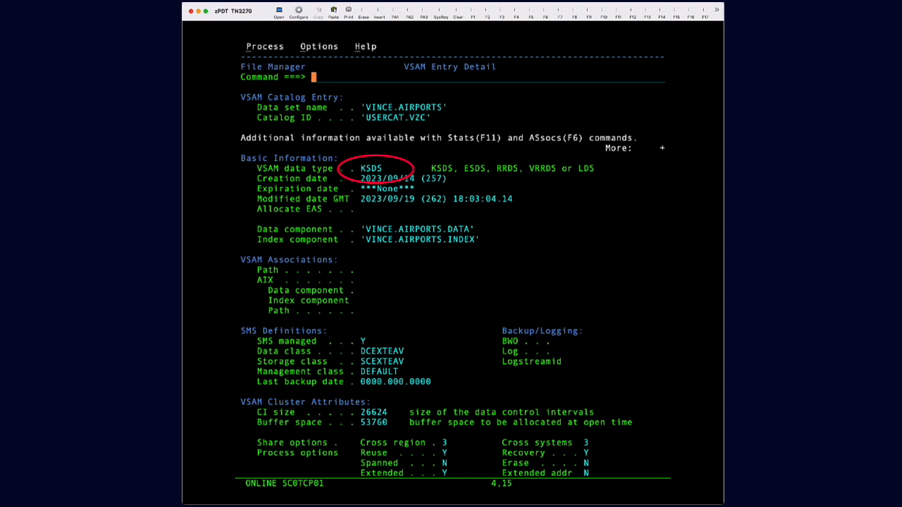
{"action": "type", "text": "stats"}
{"action": "key", "text": "Return"}
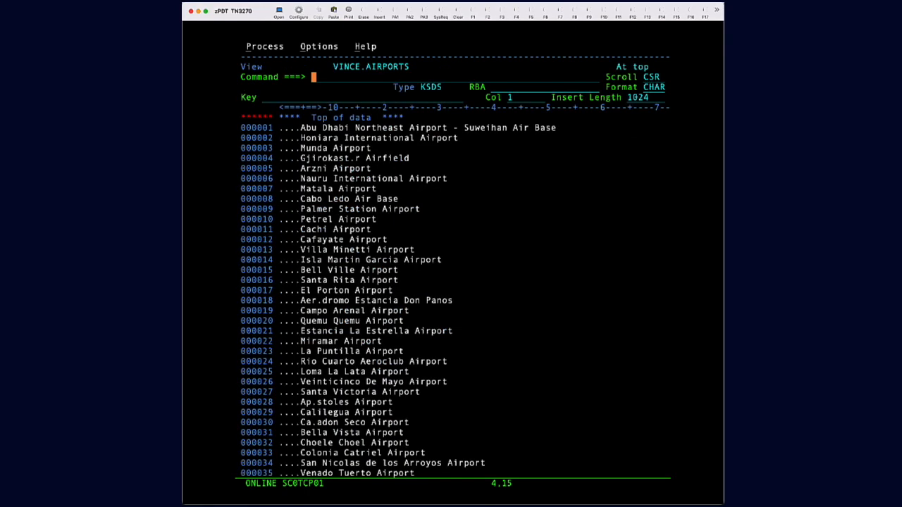
Turn on hexadecimal display for the VINCE.AIRPORTS records.
{"action": "type", "text": "hex on"}
{"action": "key", "text": "Return"}
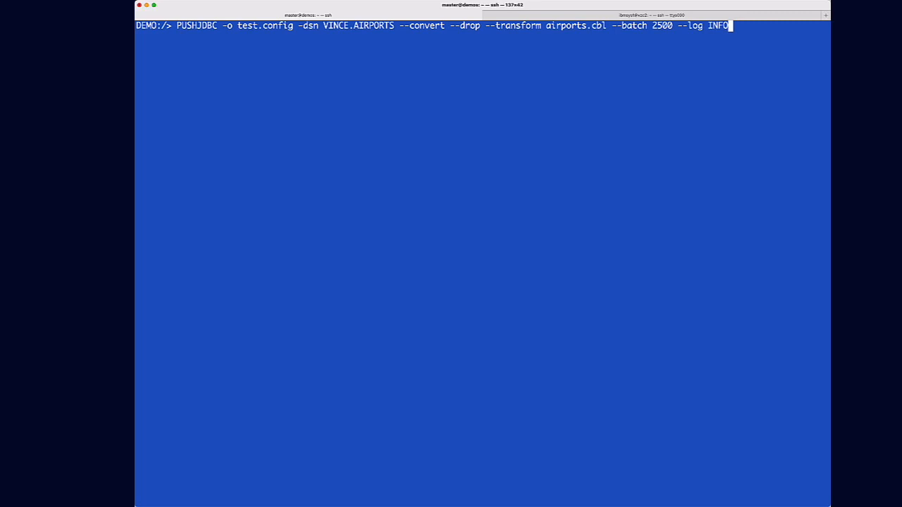
In the terminal, run PUSHJDBC with test.config on VINCE.AIRPORTS, using --convert, --drop, --transform airports.cbl, --batch 2500 and --log INFO.
{"action": "key", "text": "Return"}
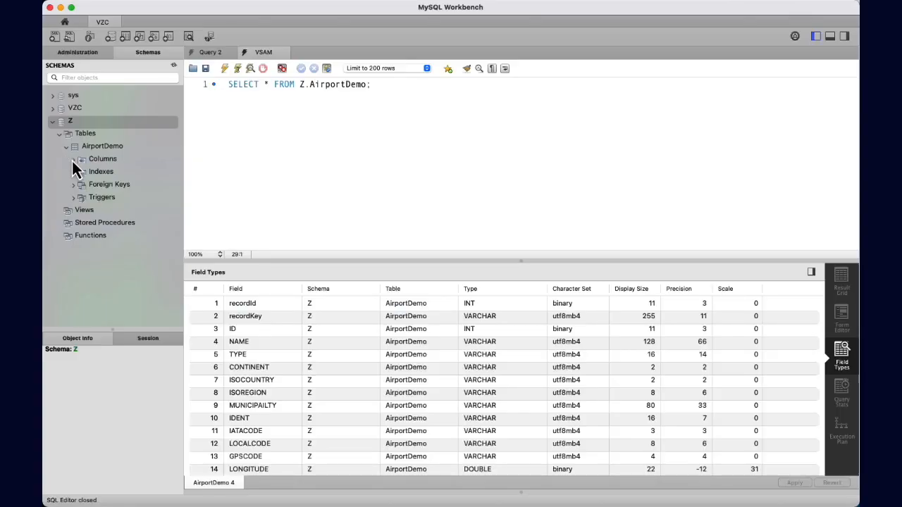
In MySQL Workbench, expand the AirportDemo table's columns, enlarge the schema list and review all column names.
{"action": "left_click", "coordinate": [72, 159]}
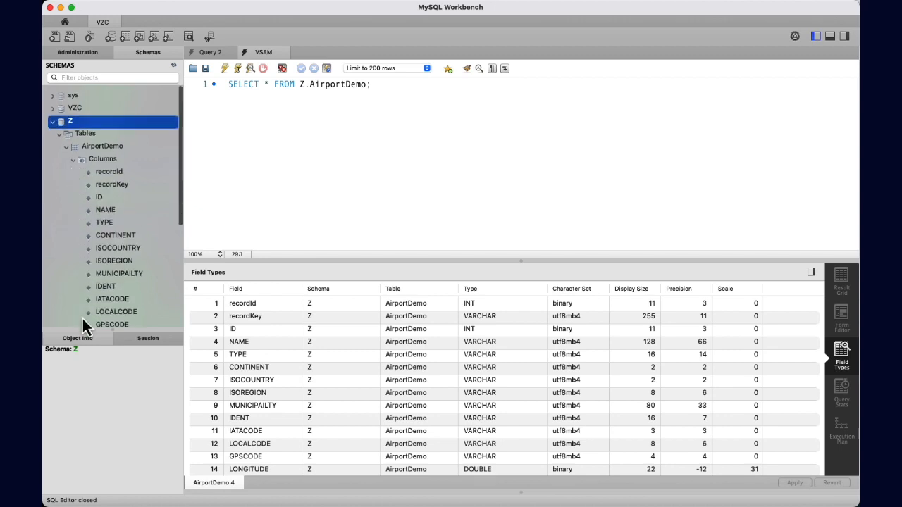
{"action": "scroll", "coordinate": [82, 317], "scroll_direction": "down", "scroll_amount": 3}
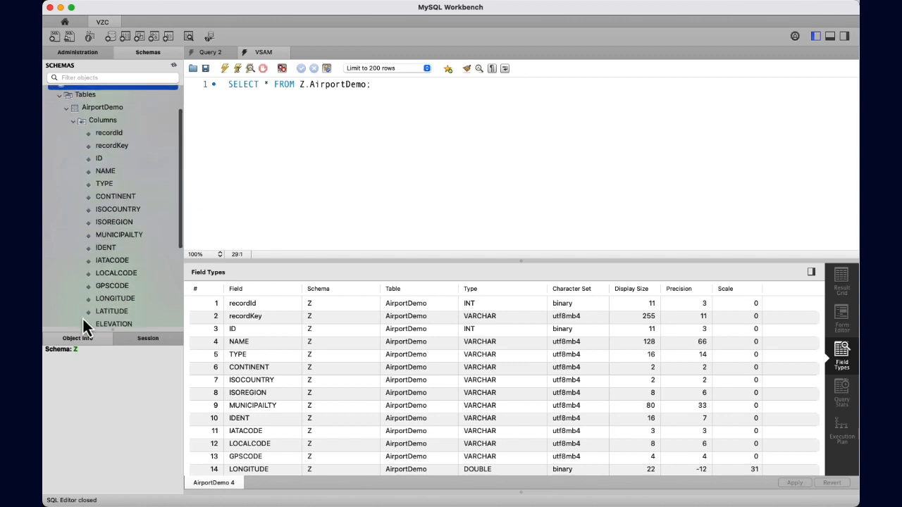
{"action": "scroll", "coordinate": [83, 327], "scroll_direction": "down", "scroll_amount": 1}
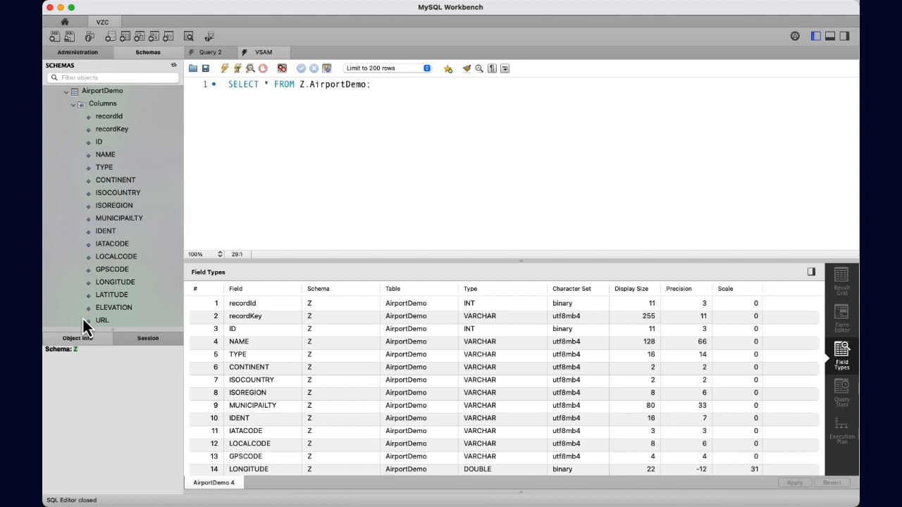
{"action": "scroll", "coordinate": [83, 321], "scroll_direction": "down", "scroll_amount": 3}
{"action": "scroll", "coordinate": [82, 324], "scroll_direction": "down", "scroll_amount": 2}
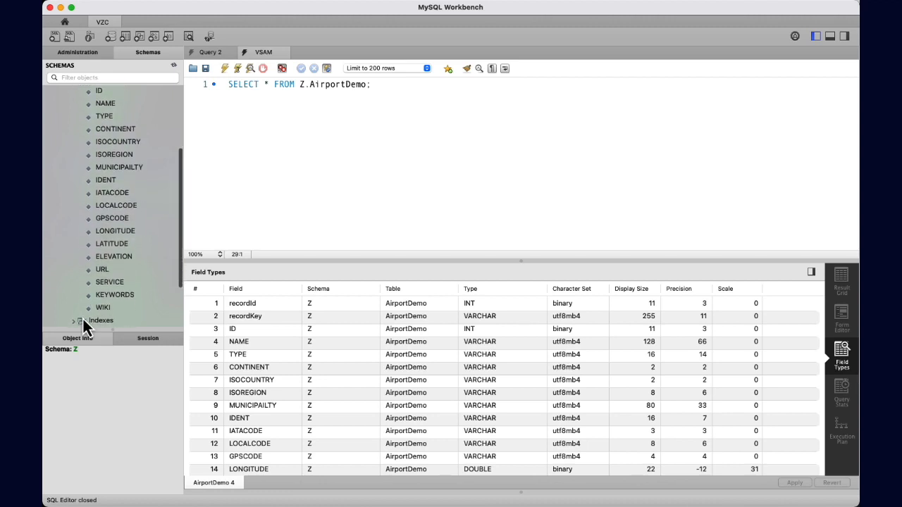
{"action": "scroll", "coordinate": [82, 318], "scroll_direction": "up", "scroll_amount": 4}
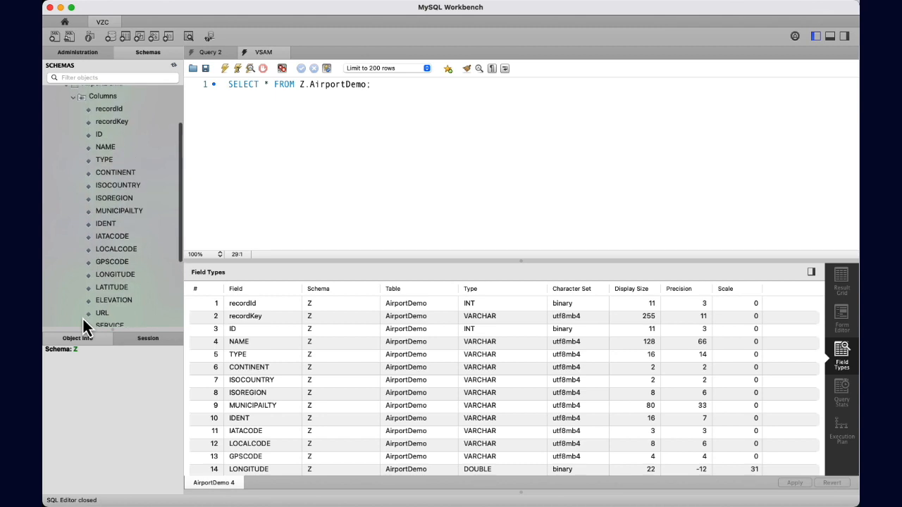
{"action": "left_click_drag", "start_coordinate": [131, 334], "coordinate": [146, 429]}
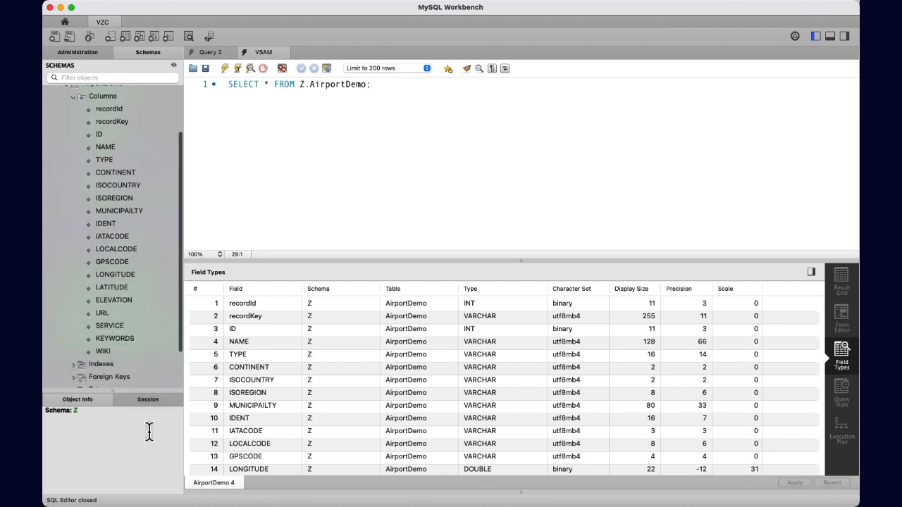
{"action": "scroll", "coordinate": [115, 332], "scroll_direction": "up", "scroll_amount": 2}
{"action": "scroll", "coordinate": [115, 333], "scroll_direction": "down", "scroll_amount": 1}
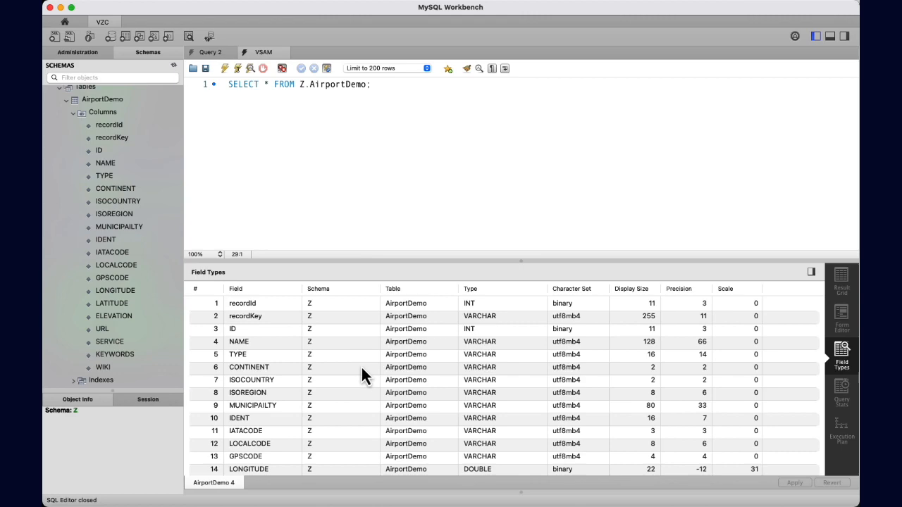
Review the field types listed for the AirportDemo columns, from recordId through WIKI.
{"action": "scroll", "coordinate": [361, 368], "scroll_direction": "down", "scroll_amount": 1}
{"action": "scroll", "coordinate": [362, 367], "scroll_direction": "down", "scroll_amount": 3}
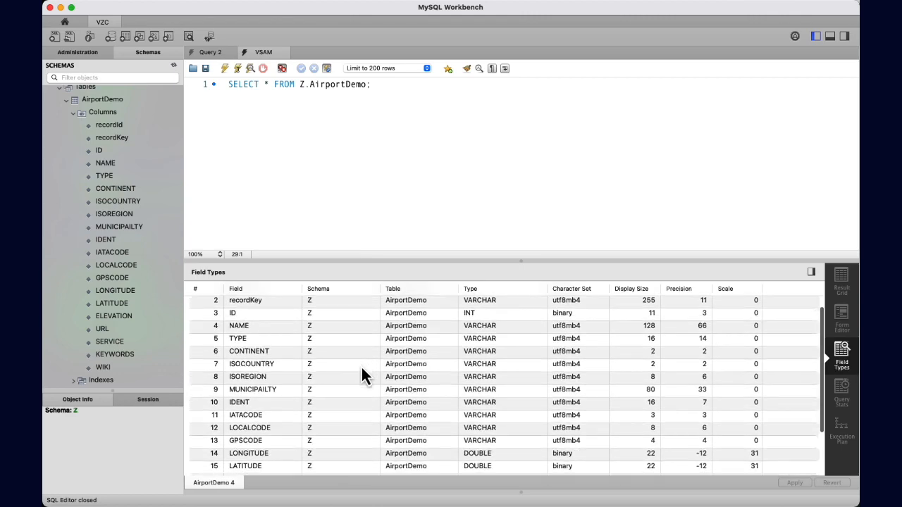
{"action": "scroll", "coordinate": [362, 368], "scroll_direction": "down", "scroll_amount": 3}
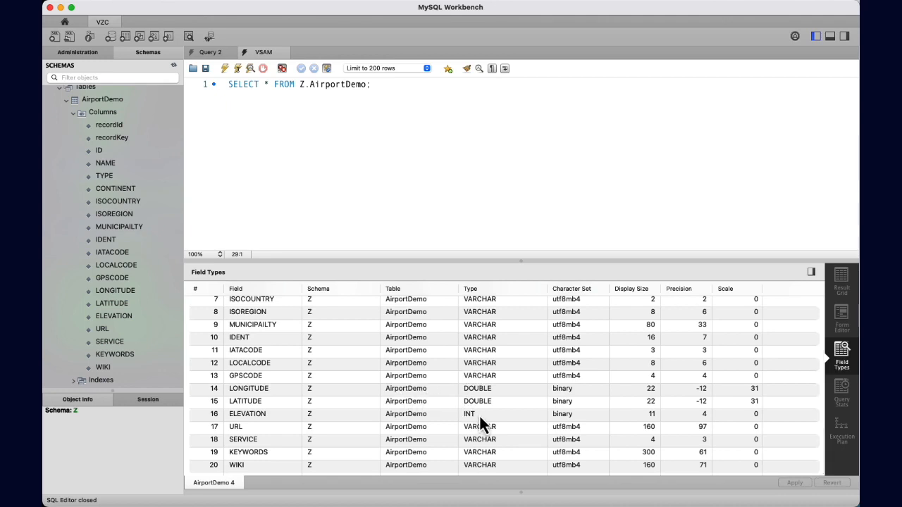
{"action": "scroll", "coordinate": [479, 414], "scroll_direction": "up", "scroll_amount": 5}
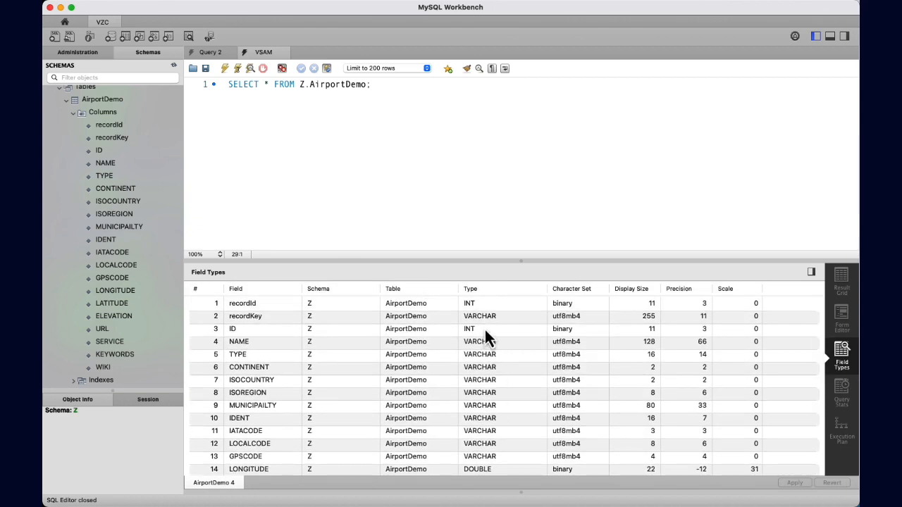
Run the SELECT query on Z.AirportDemo and examine the returned rows across all columns.
{"action": "left_click", "coordinate": [225, 70]}
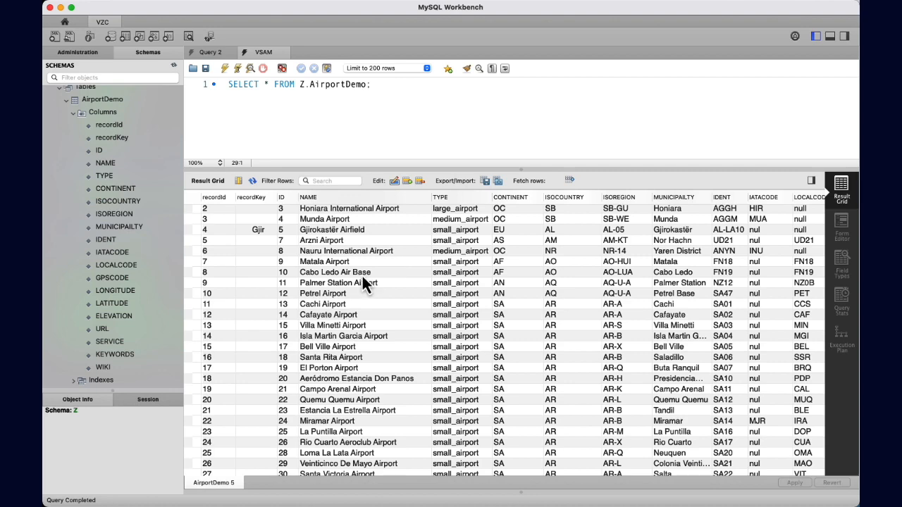
{"action": "scroll", "coordinate": [361, 274], "scroll_direction": "right", "scroll_amount": 2}
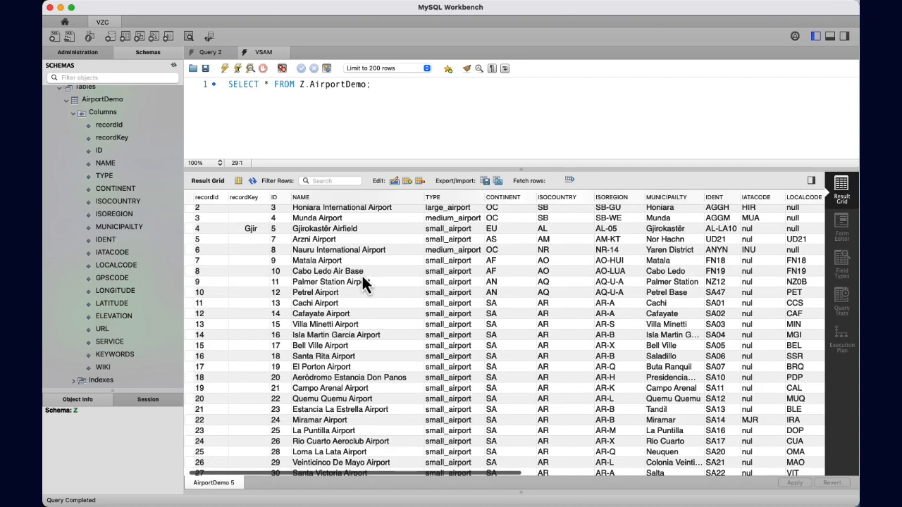
{"action": "scroll", "coordinate": [362, 277], "scroll_direction": "right", "scroll_amount": 6}
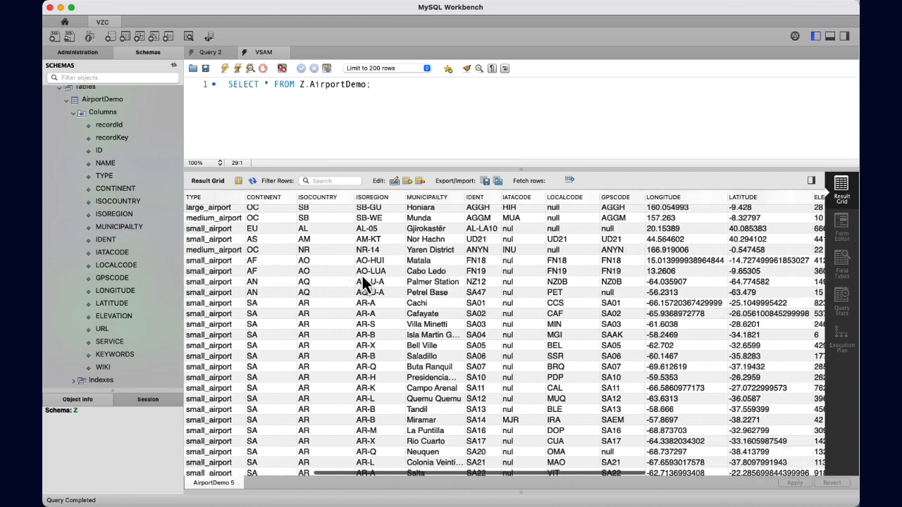
{"action": "scroll", "coordinate": [361, 274], "scroll_direction": "right", "scroll_amount": 2}
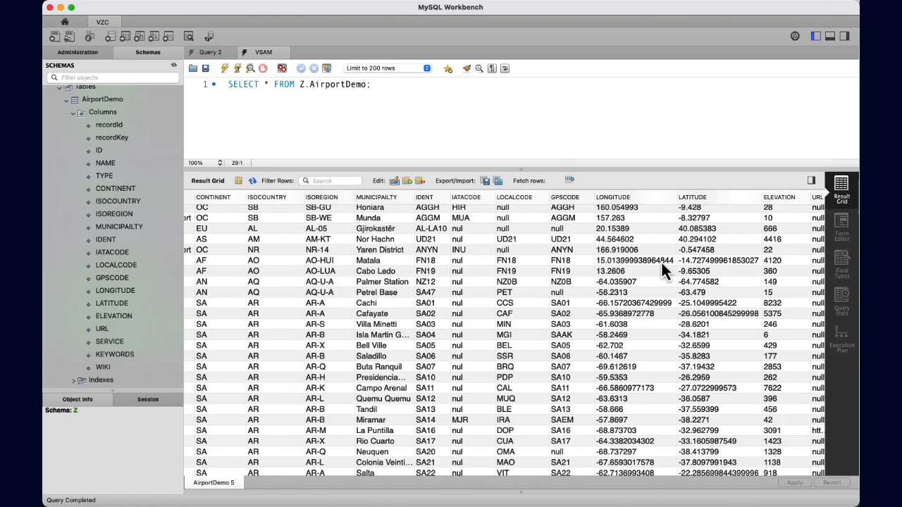
{"action": "scroll", "coordinate": [661, 261], "scroll_direction": "right", "scroll_amount": 1}
{"action": "scroll", "coordinate": [661, 260], "scroll_direction": "right", "scroll_amount": 8}
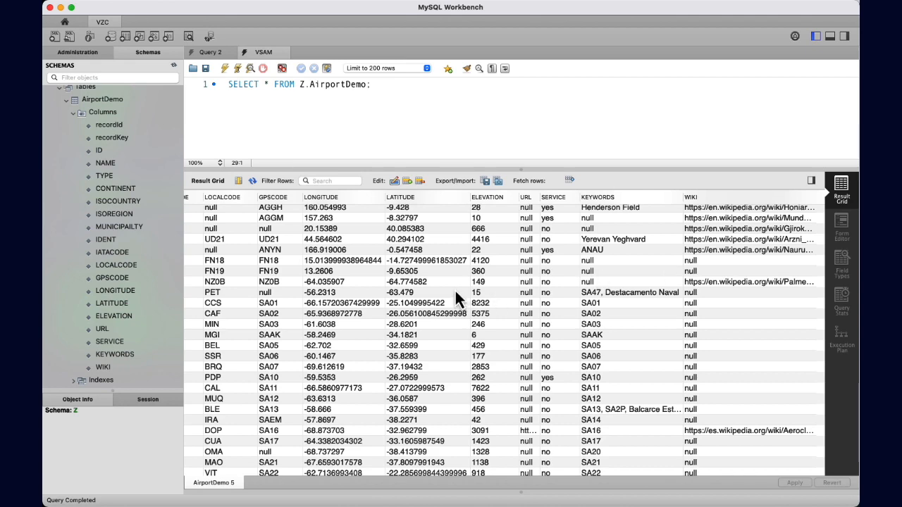
{"action": "scroll", "coordinate": [444, 247], "scroll_direction": "down", "scroll_amount": 2}
Restrict the Z.AirportDemo query with where IATACODE = "LGA" and run it.
{"action": "left_click", "coordinate": [407, 84]}
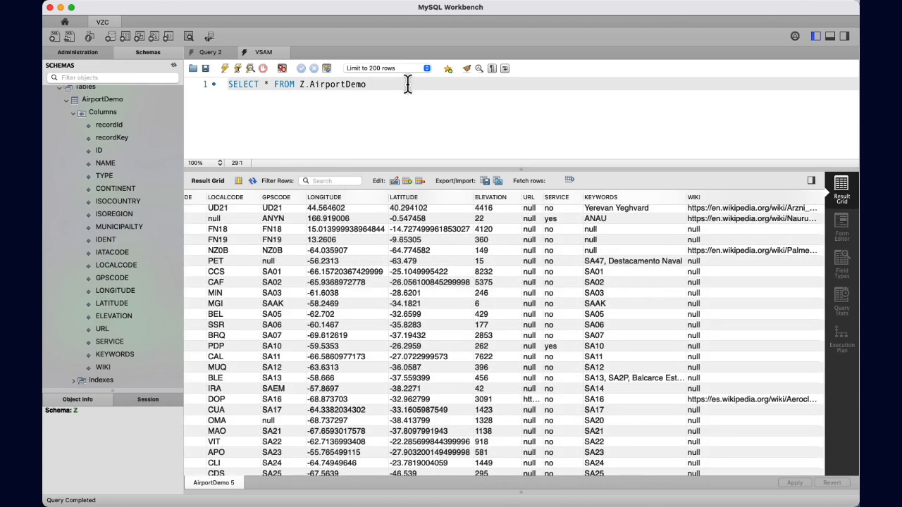
{"action": "type", "text": "where ID"}
{"action": "type", "text": "TA"}
{"action": "type", "text": "CODE ="}
{"action": "type", "text": " '"}
{"action": "type", "text": "LGA\""}
{"action": "left_click", "coordinate": [225, 68]}
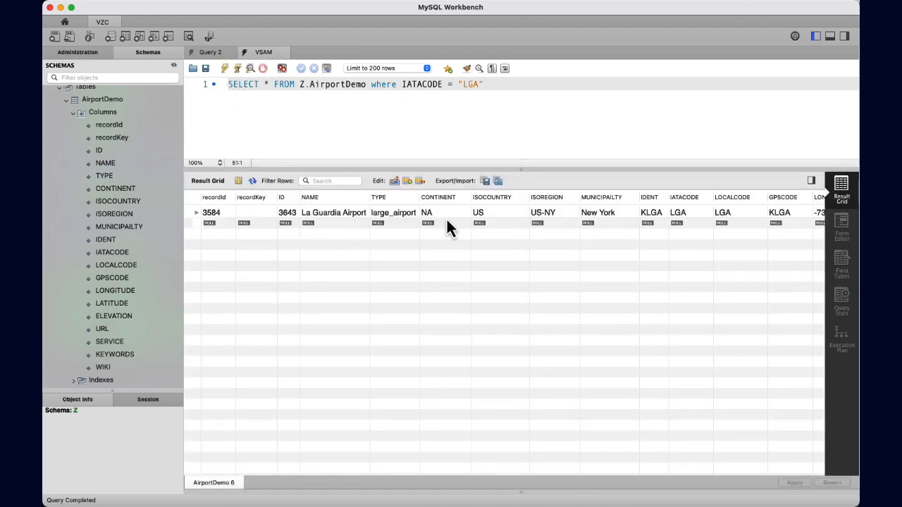
Examine the remaining columns of the LGA record, including coordinates, URL, service, keywords and wiki.
{"action": "scroll", "coordinate": [513, 224], "scroll_direction": "right", "scroll_amount": 5}
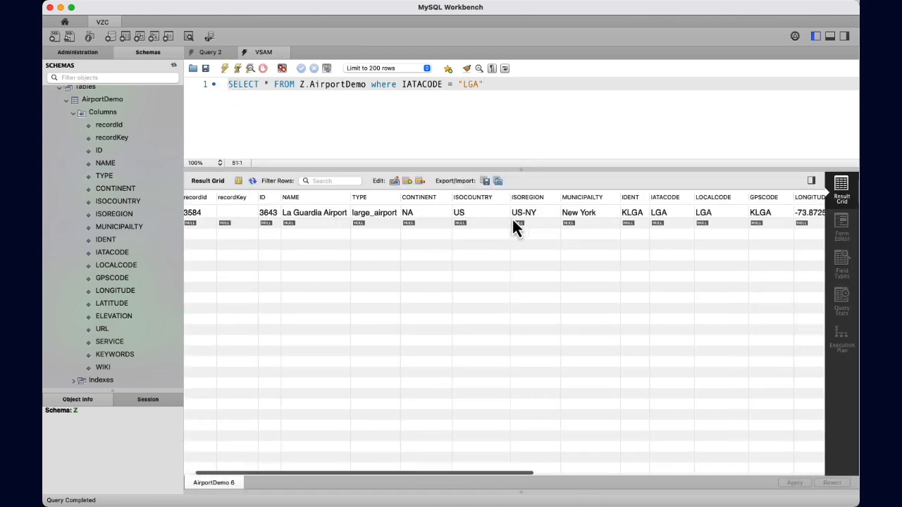
{"action": "scroll", "coordinate": [513, 223], "scroll_direction": "right", "scroll_amount": 5}
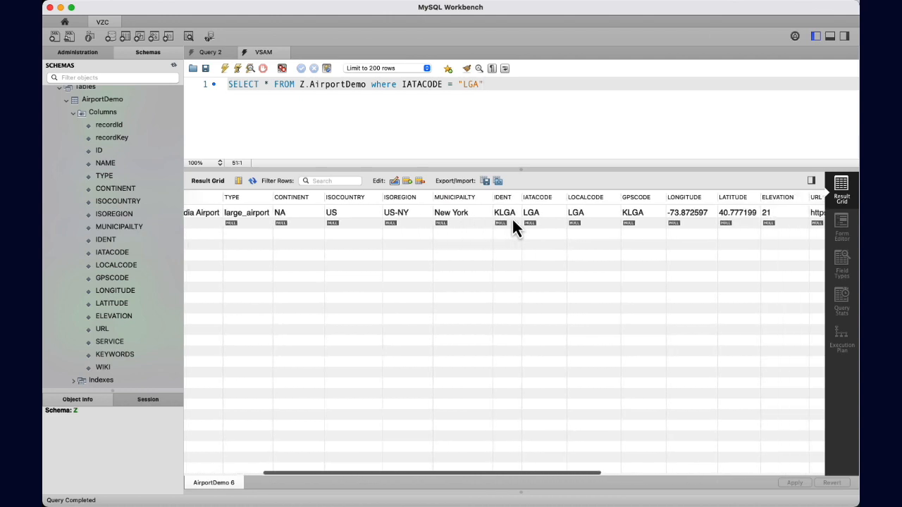
{"action": "scroll", "coordinate": [513, 222], "scroll_direction": "right", "scroll_amount": 7}
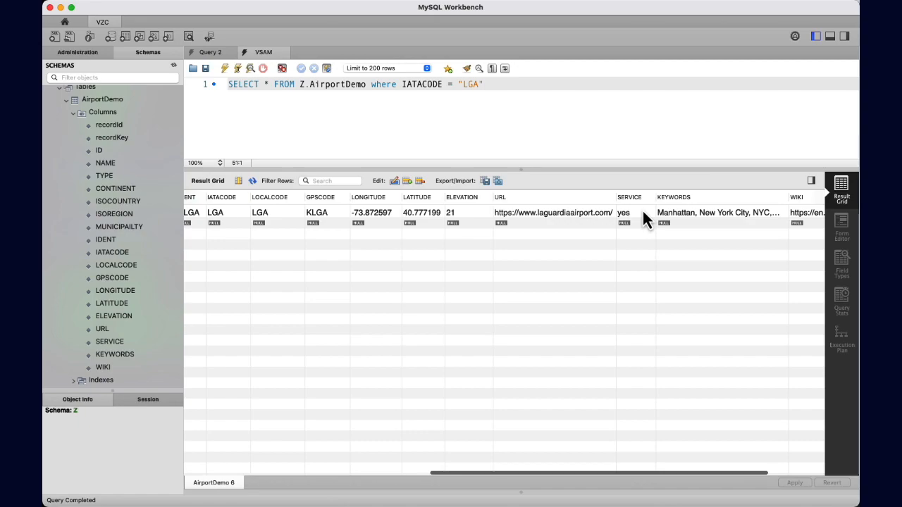
{"action": "scroll", "coordinate": [642, 214], "scroll_direction": "right", "scroll_amount": 1}
{"action": "scroll", "coordinate": [642, 209], "scroll_direction": "right", "scroll_amount": 3}
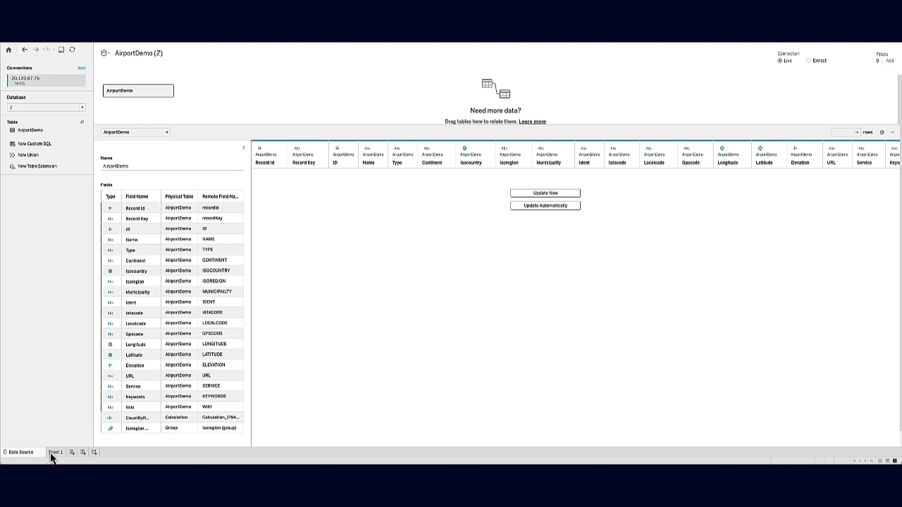
In Tableau, open Sheet 1 to show the airport map built on the AirportDemo data source.
{"action": "mouse_move", "coordinate": [56, 455]}
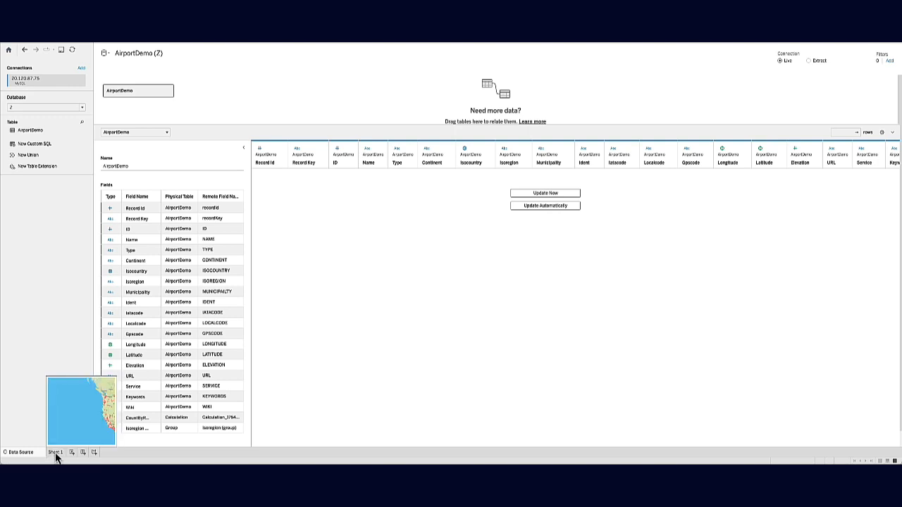
{"action": "left_click", "coordinate": [56, 453]}
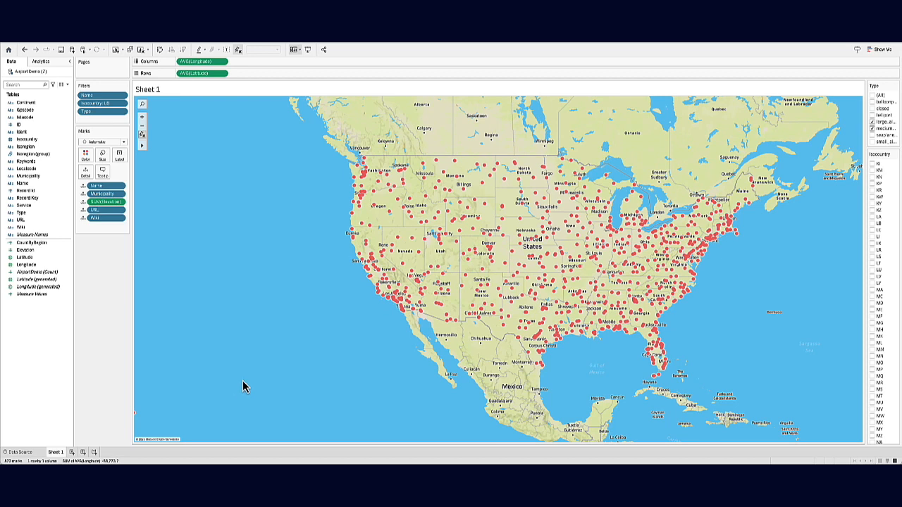
{"action": "left_click", "coordinate": [25, 103]}
{"action": "mouse_move", "coordinate": [669, 289]}
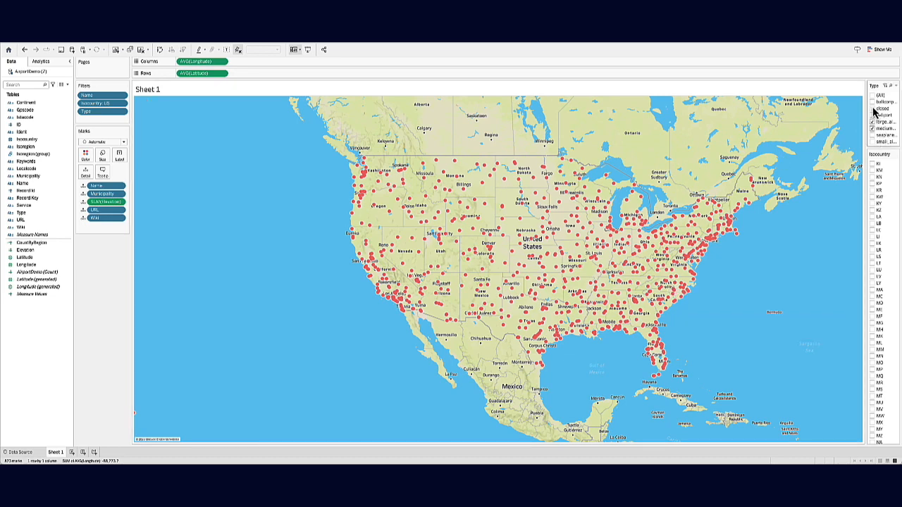
Include seaplane bases in the map's Type filter temporarily and exclude them again.
{"action": "scroll", "coordinate": [842, 166], "scroll_direction": "up", "scroll_amount": 1}
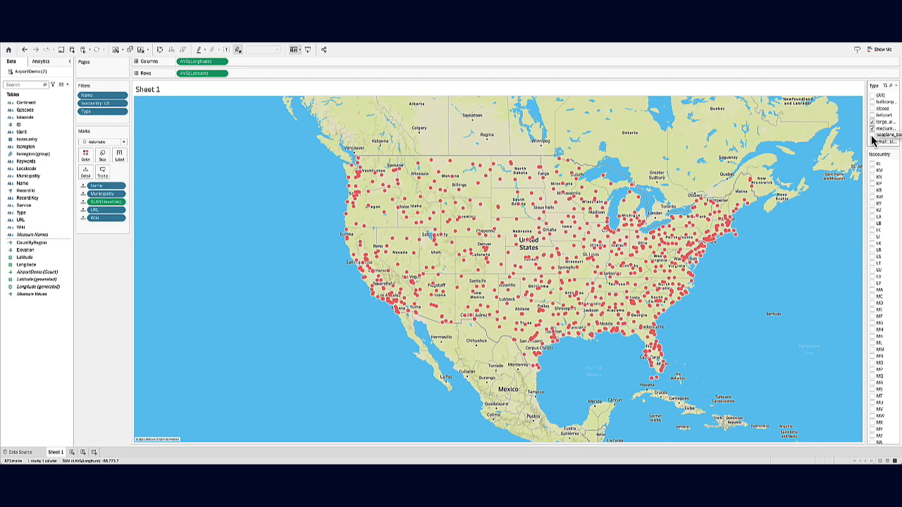
{"action": "left_click", "coordinate": [873, 137]}
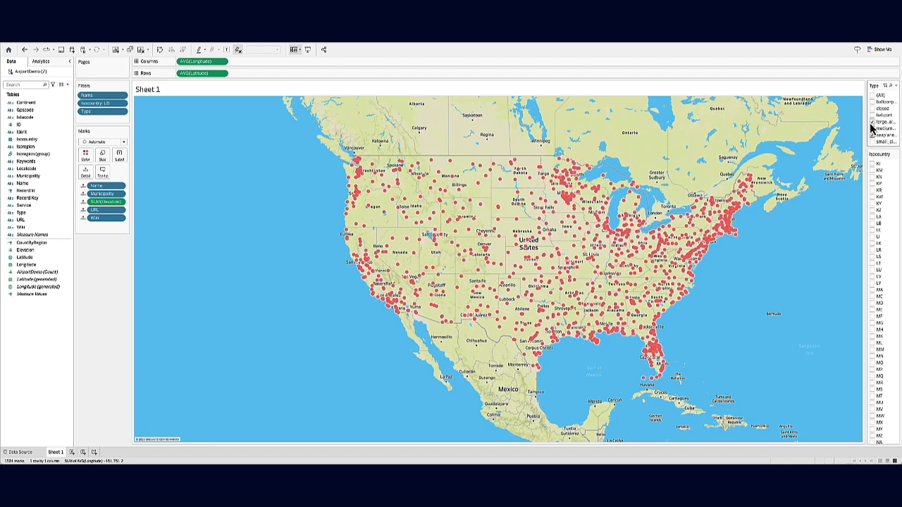
{"action": "left_click", "coordinate": [872, 129]}
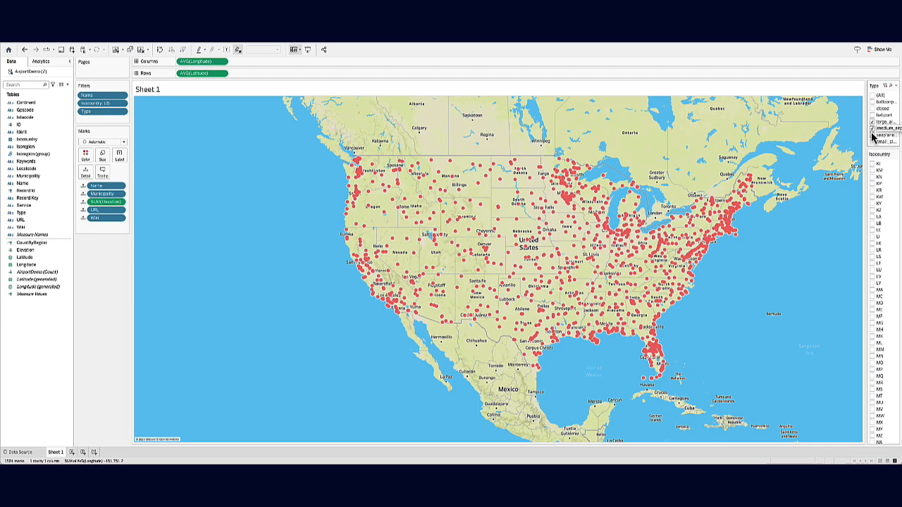
{"action": "left_click", "coordinate": [873, 135]}
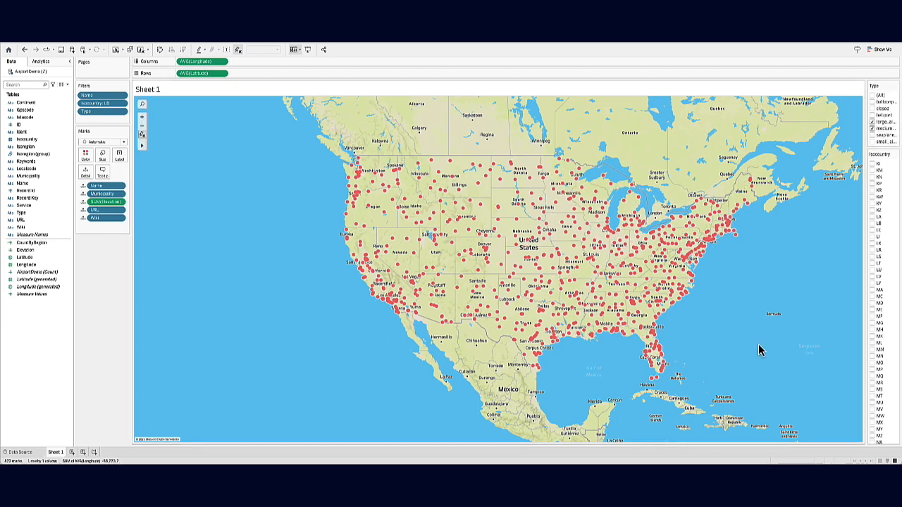
Include MX in the map's Isocountry filter temporarily and exclude it again.
{"action": "left_click", "coordinate": [872, 423]}
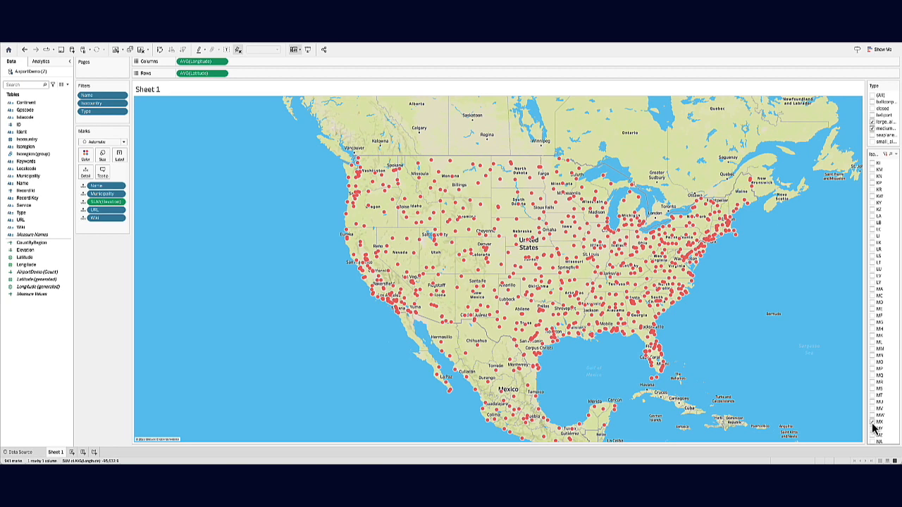
{"action": "left_click", "coordinate": [872, 423]}
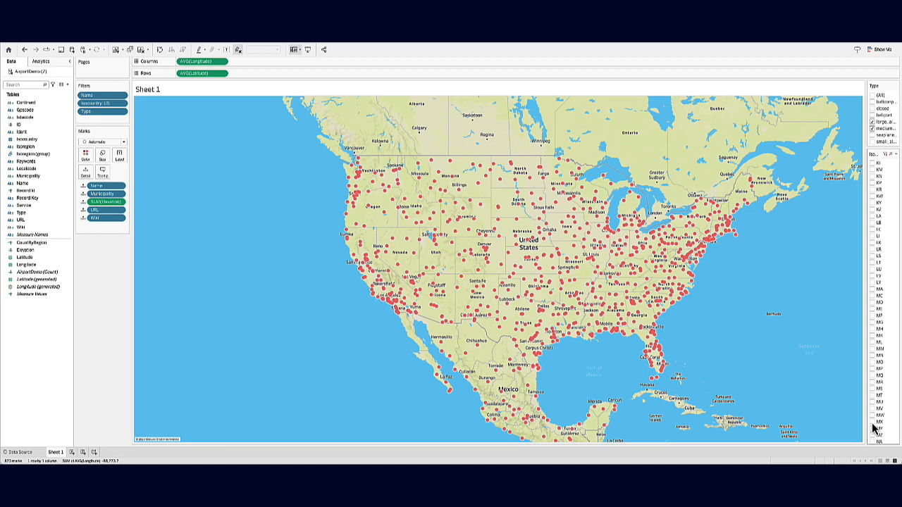